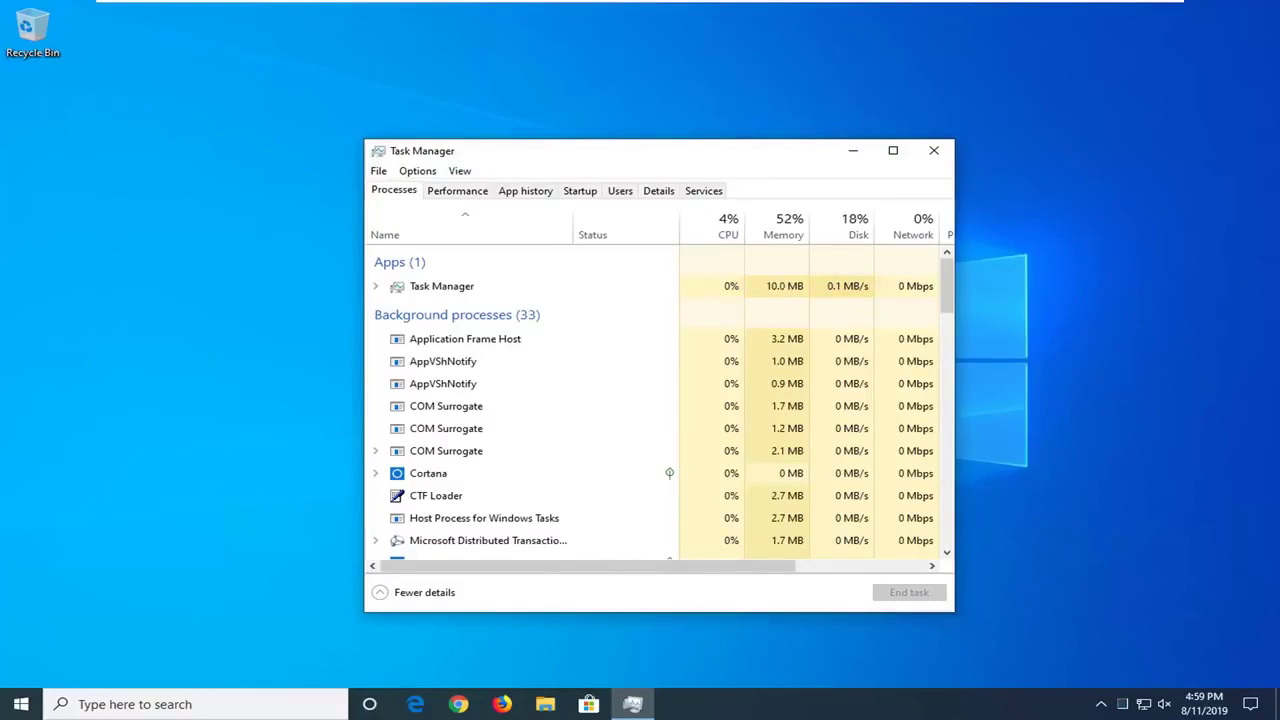
Step: Open the Services console from Task Manager's services list and open the properties of the Windows Search service
{"action": "left_click", "coordinate": [703, 191]}
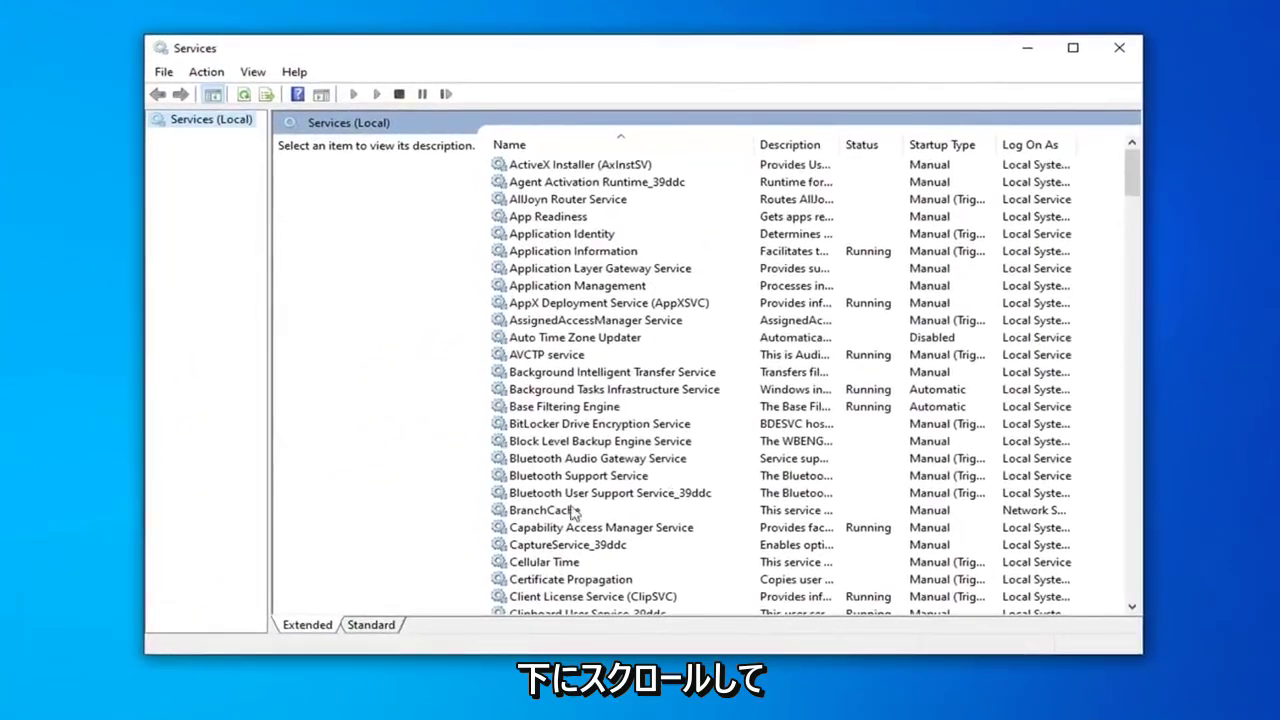
{"action": "scroll", "coordinate": [575, 512], "scroll_direction": "down", "scroll_amount": 20}
{"action": "scroll", "coordinate": [614, 448], "scroll_direction": "down", "scroll_amount": 20}
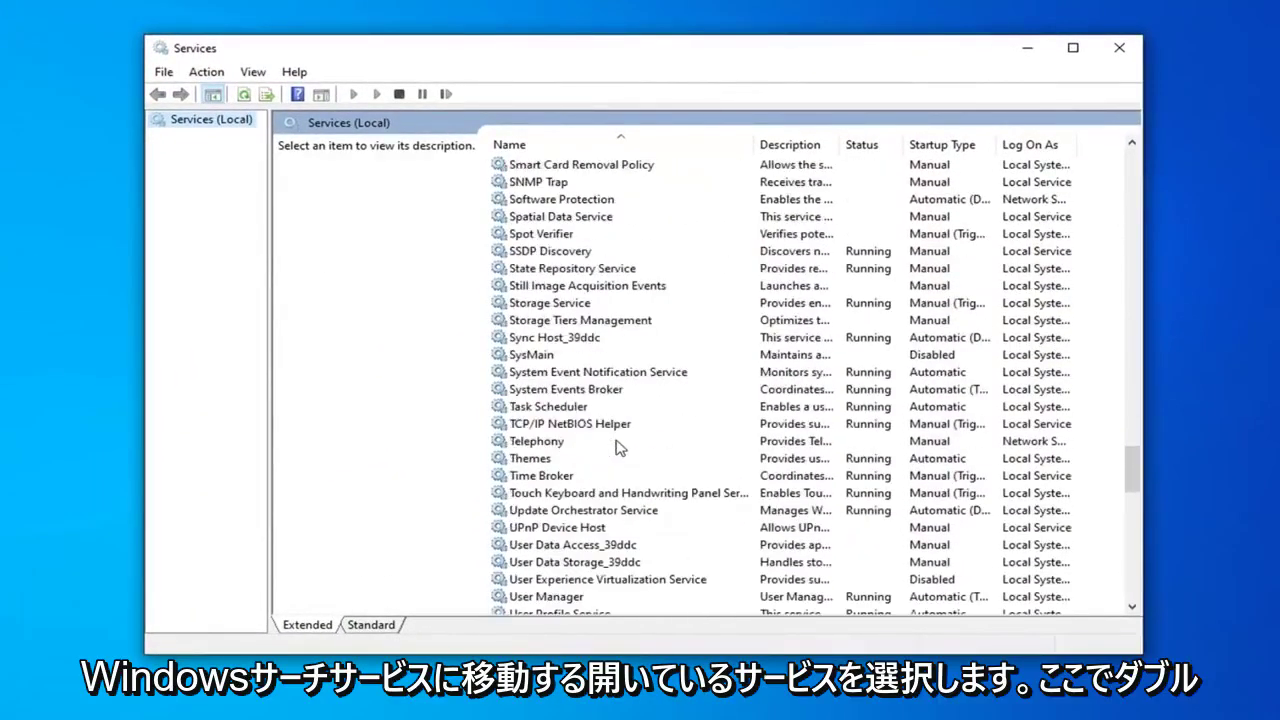
{"action": "scroll", "coordinate": [611, 476], "scroll_direction": "down", "scroll_amount": 4}
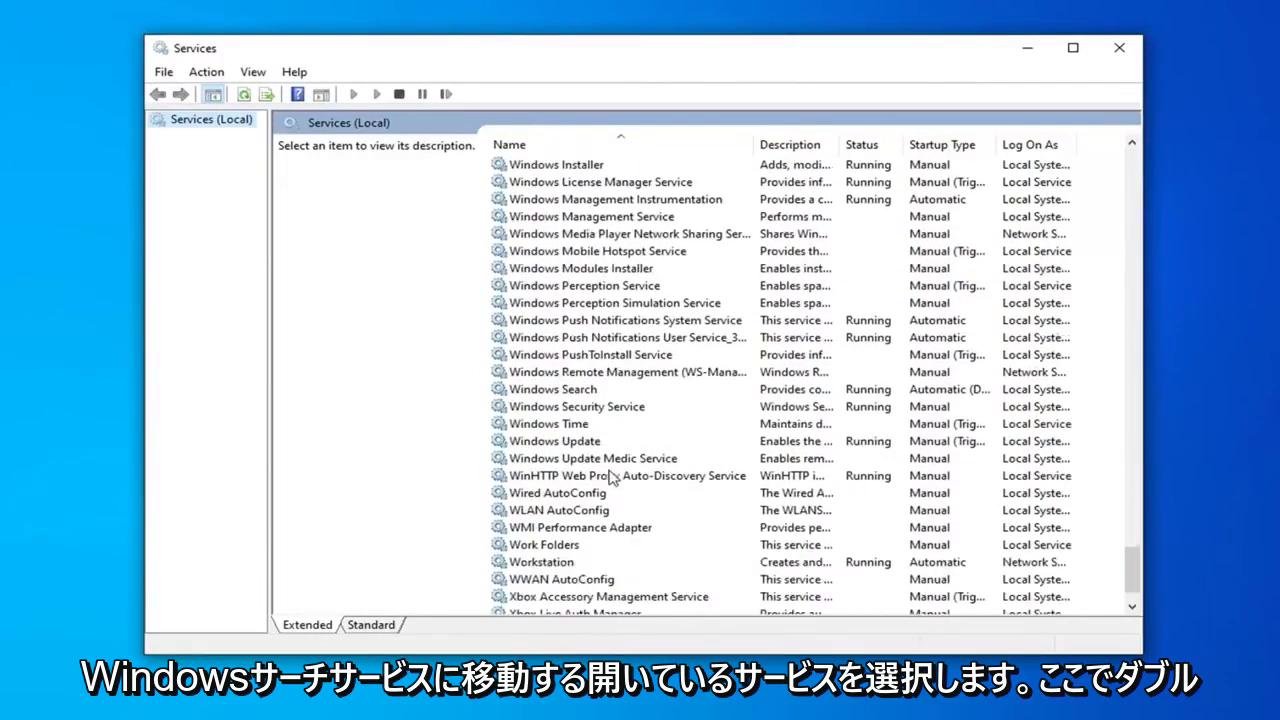
{"action": "left_click", "coordinate": [578, 390]}
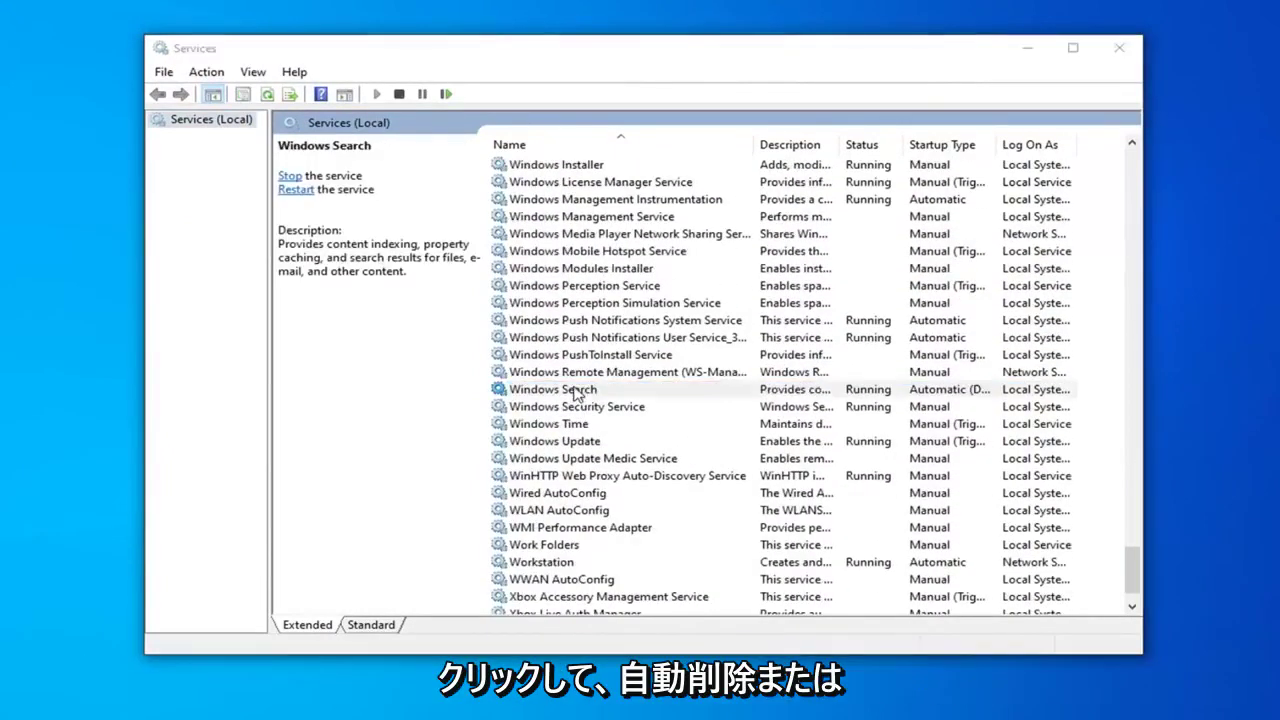
{"action": "double_click", "coordinate": [575, 392]}
Step: Set the Windows Search service's startup type to Automatic (Delayed Start) and apply the change
{"action": "left_click", "coordinate": [615, 337]}
{"action": "left_click", "coordinate": [600, 364]}
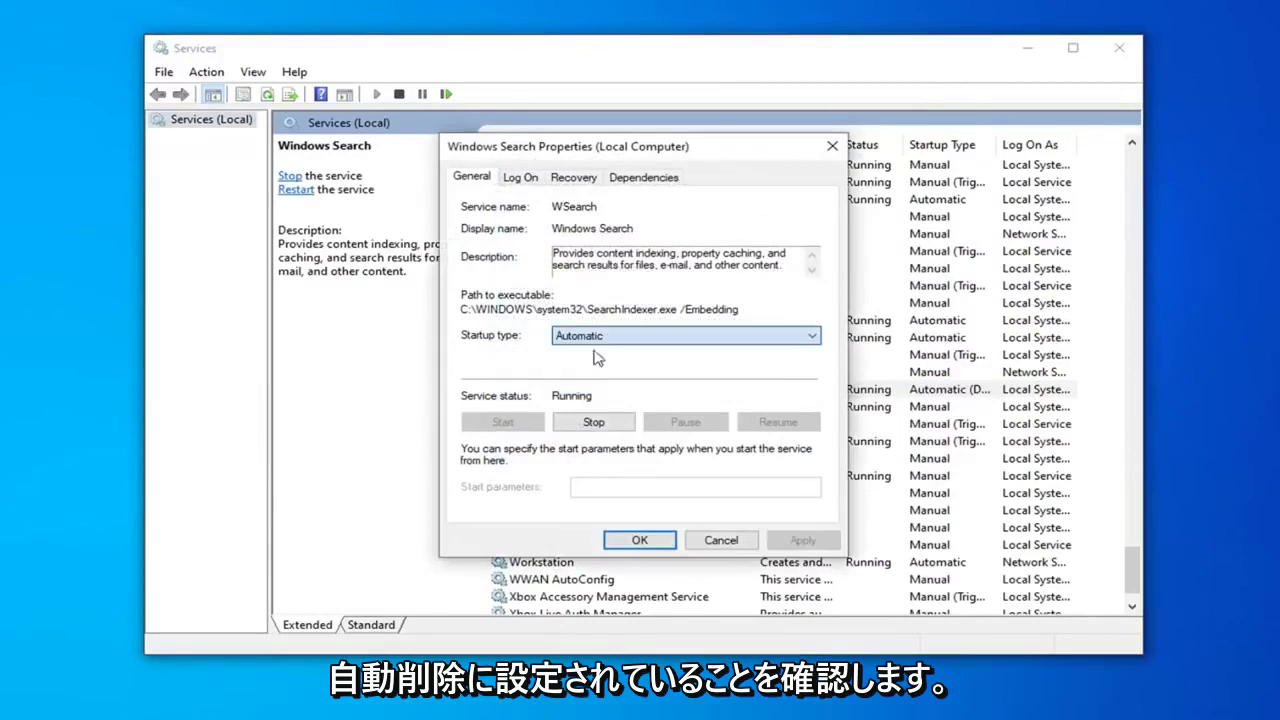
{"action": "left_click", "coordinate": [600, 337]}
{"action": "left_click", "coordinate": [605, 352]}
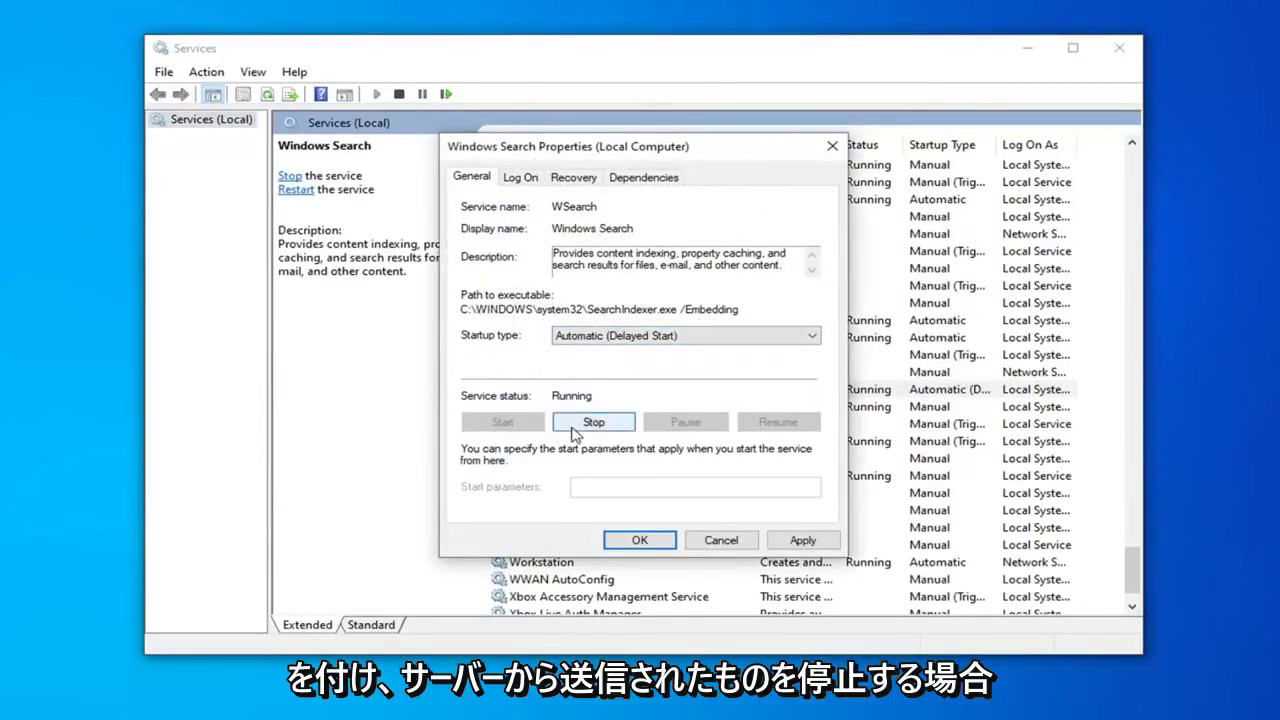
{"action": "left_click", "coordinate": [803, 540]}
{"action": "left_click", "coordinate": [640, 540]}
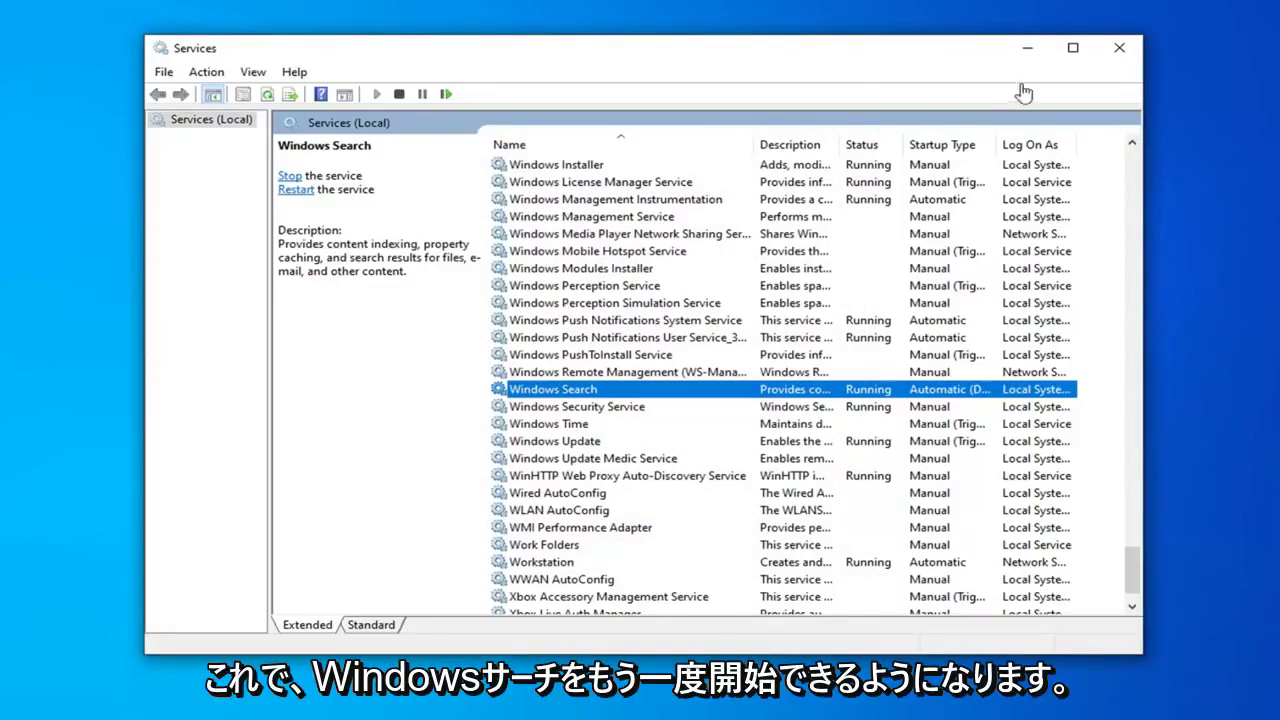
Step: Close the Services console and Task Manager to return to the desktop
{"action": "left_click", "coordinate": [1122, 50]}
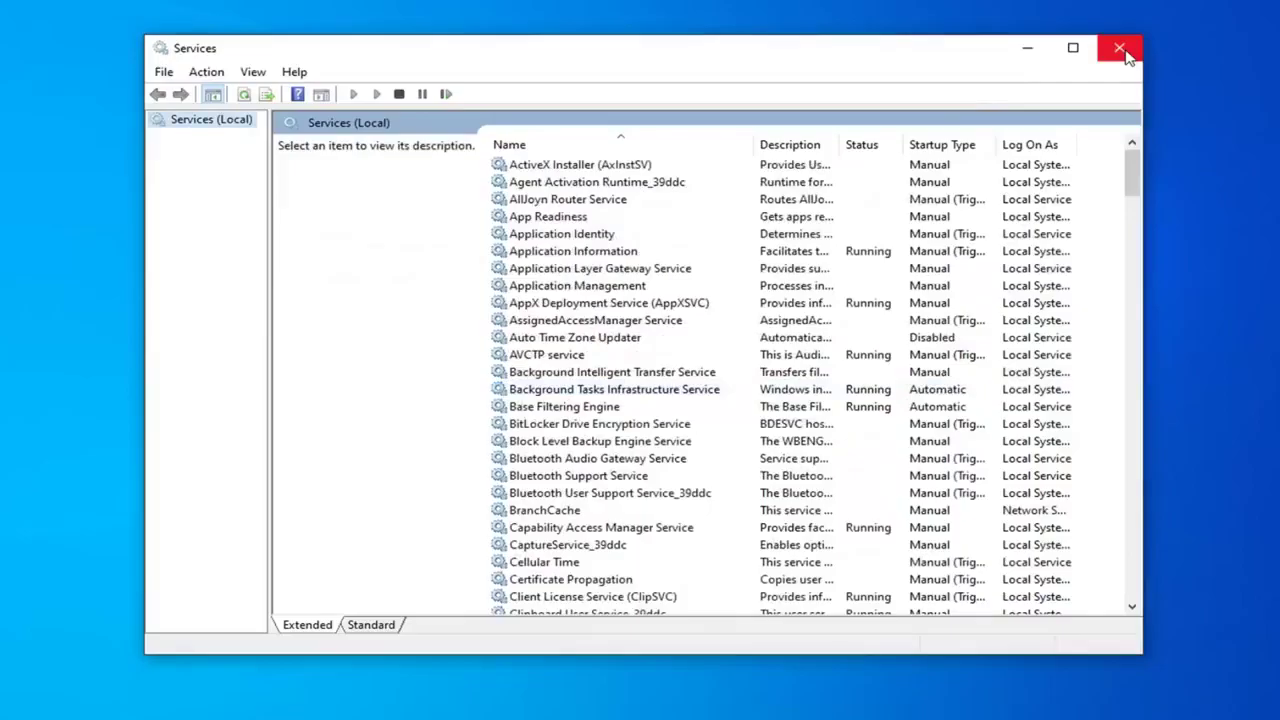
{"action": "left_click", "coordinate": [1120, 49]}
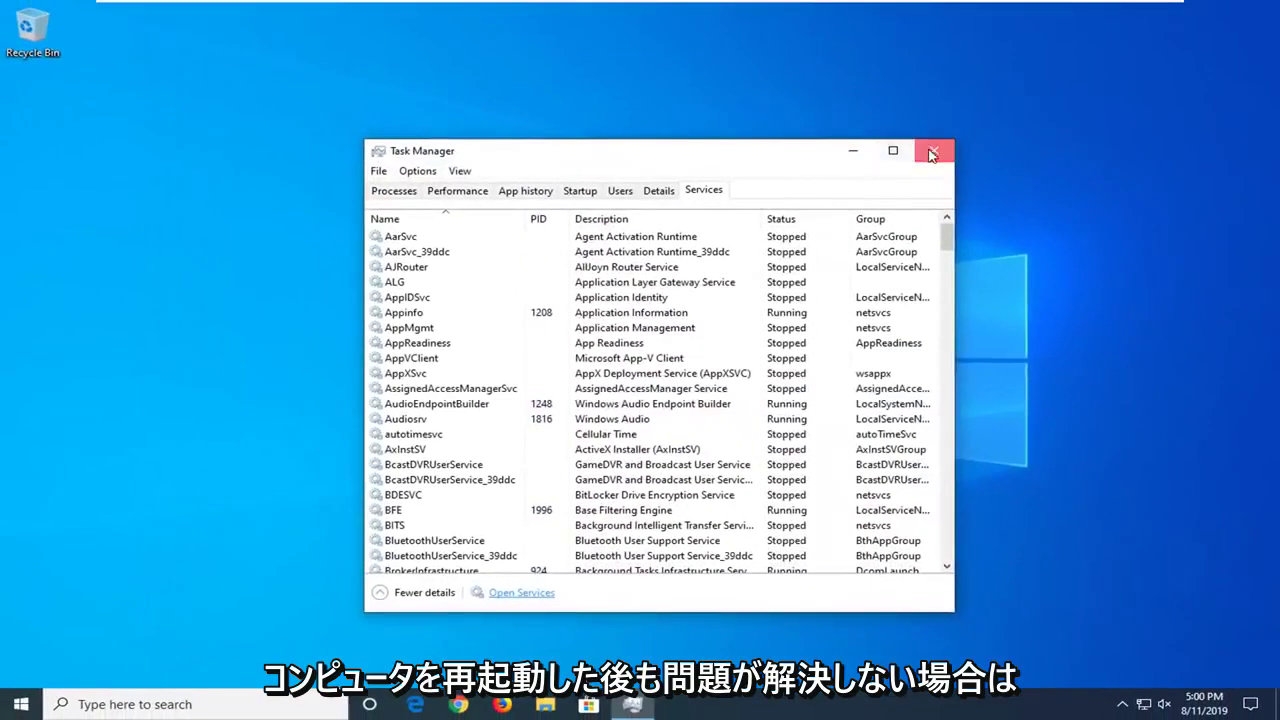
{"action": "left_click", "coordinate": [931, 153]}
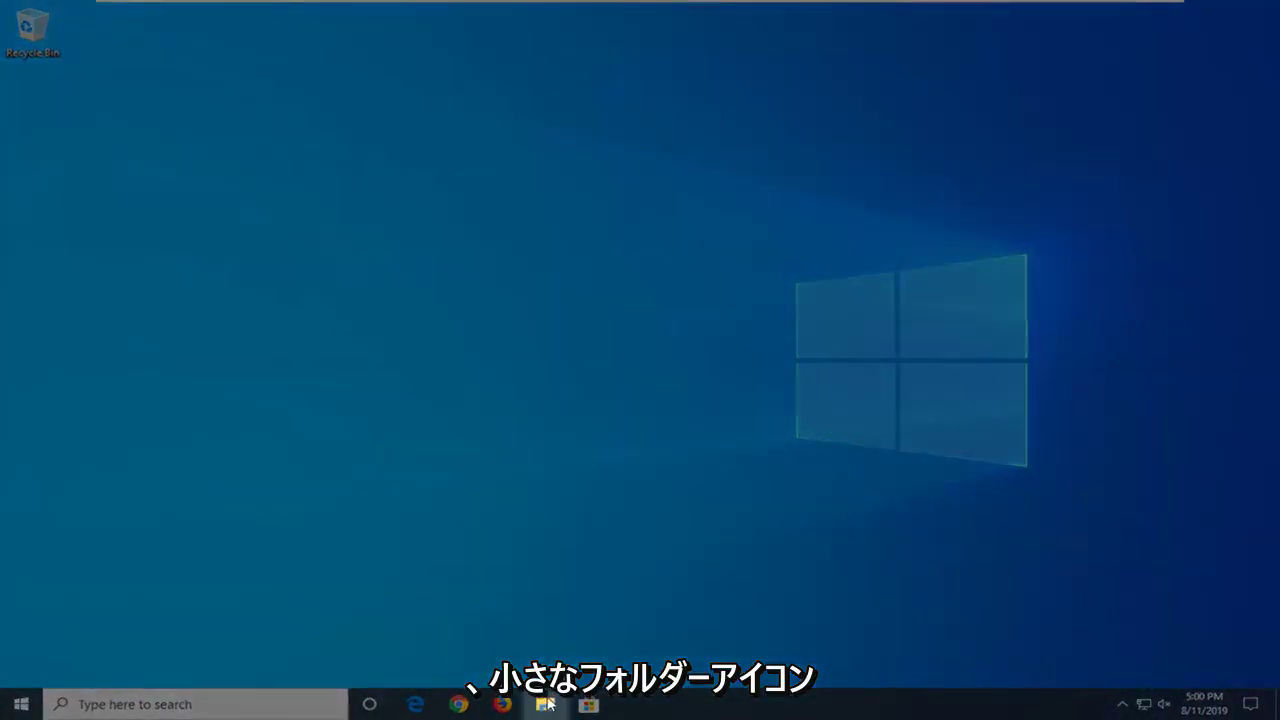
Step: Open File Explorer and go to Control Panel by entering "Control" as the address
{"action": "left_click", "coordinate": [548, 704]}
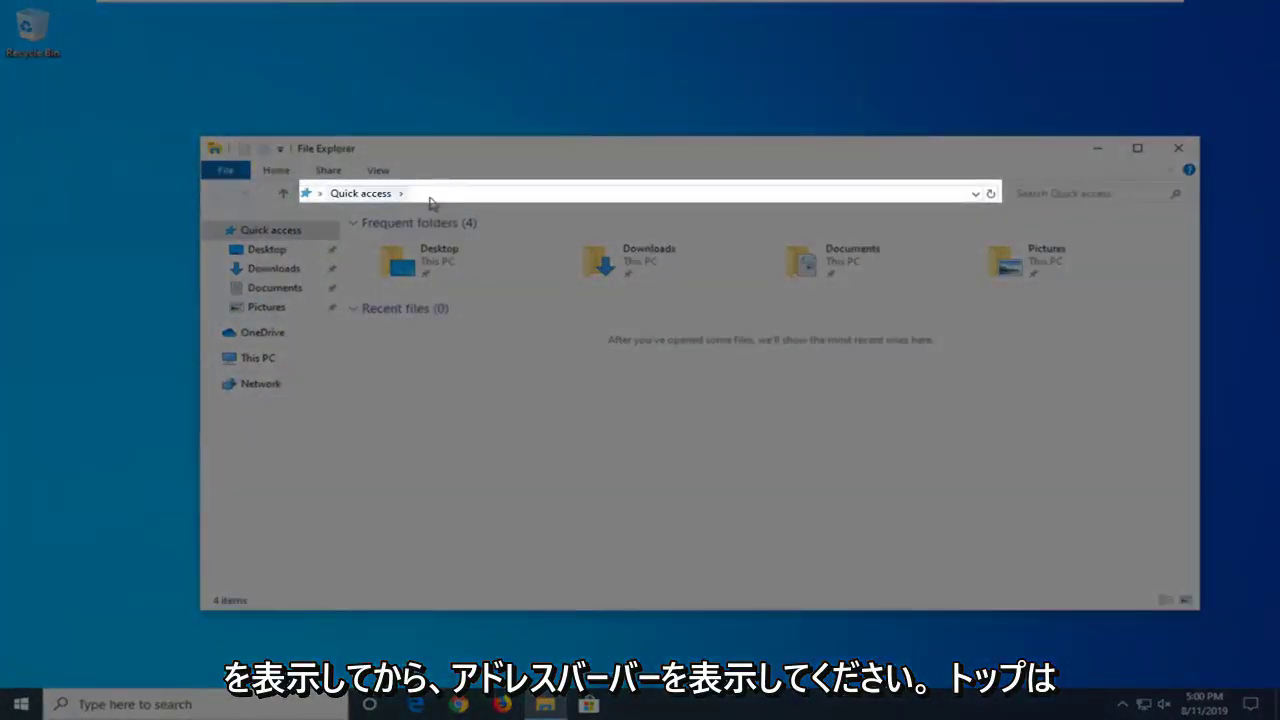
{"action": "left_click", "coordinate": [430, 200]}
{"action": "key", "text": "BackSpace"}
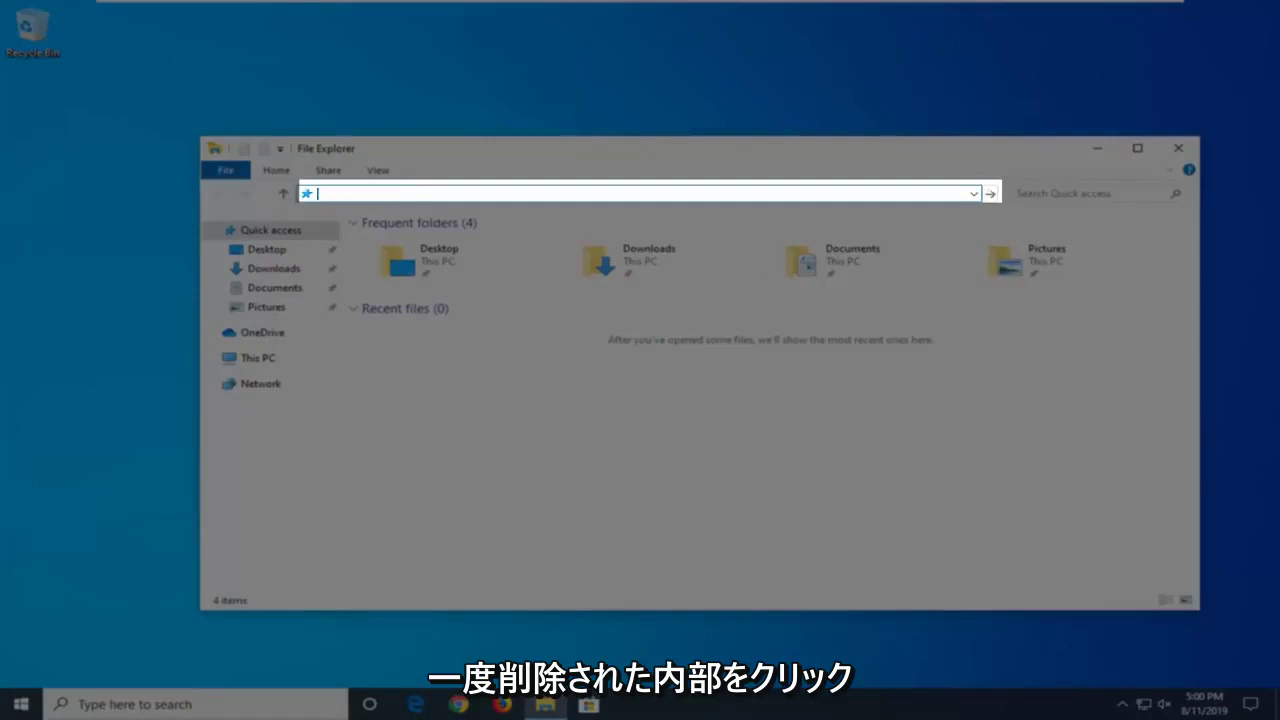
{"action": "type", "text": "Con"}
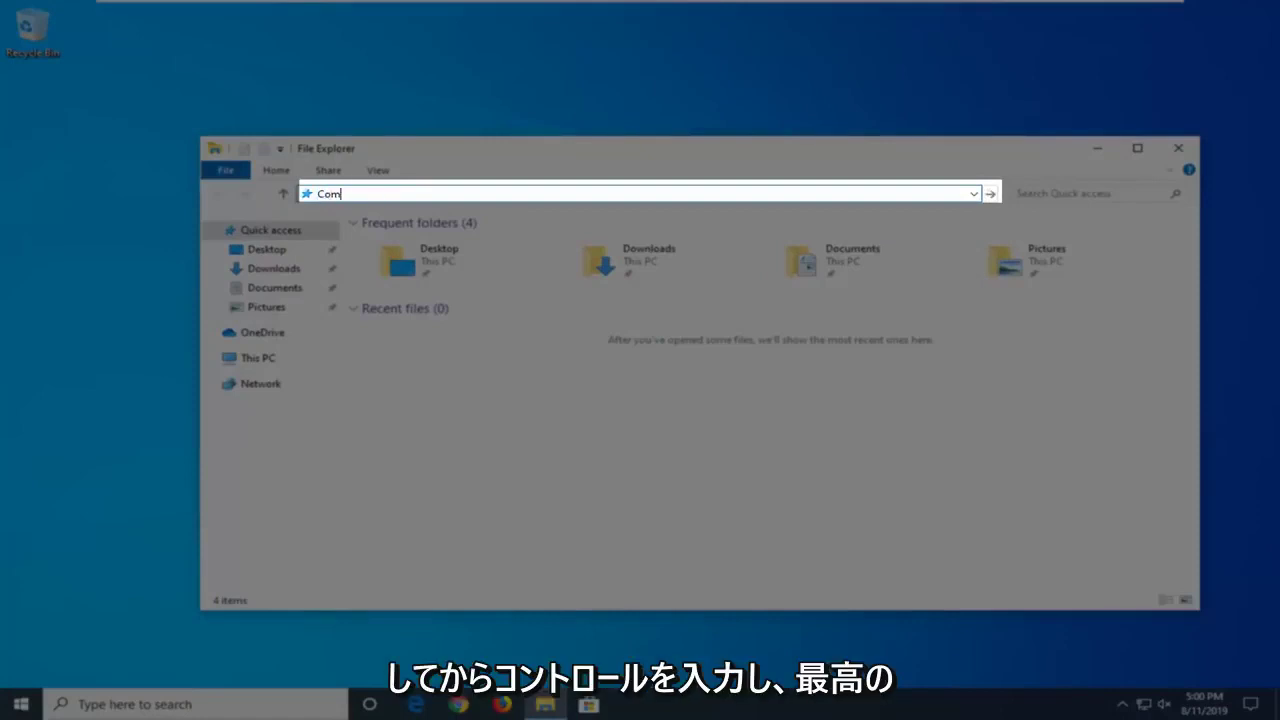
{"action": "type", "text": "trol"}
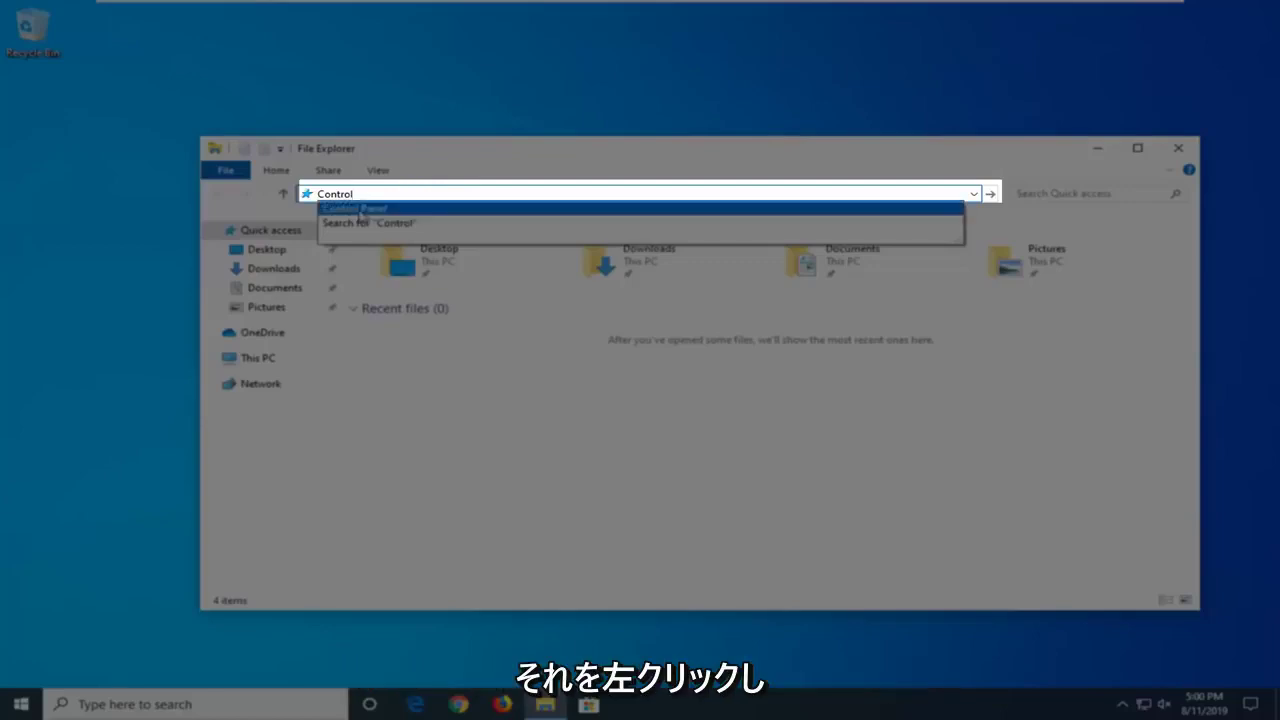
{"action": "left_click", "coordinate": [360, 209]}
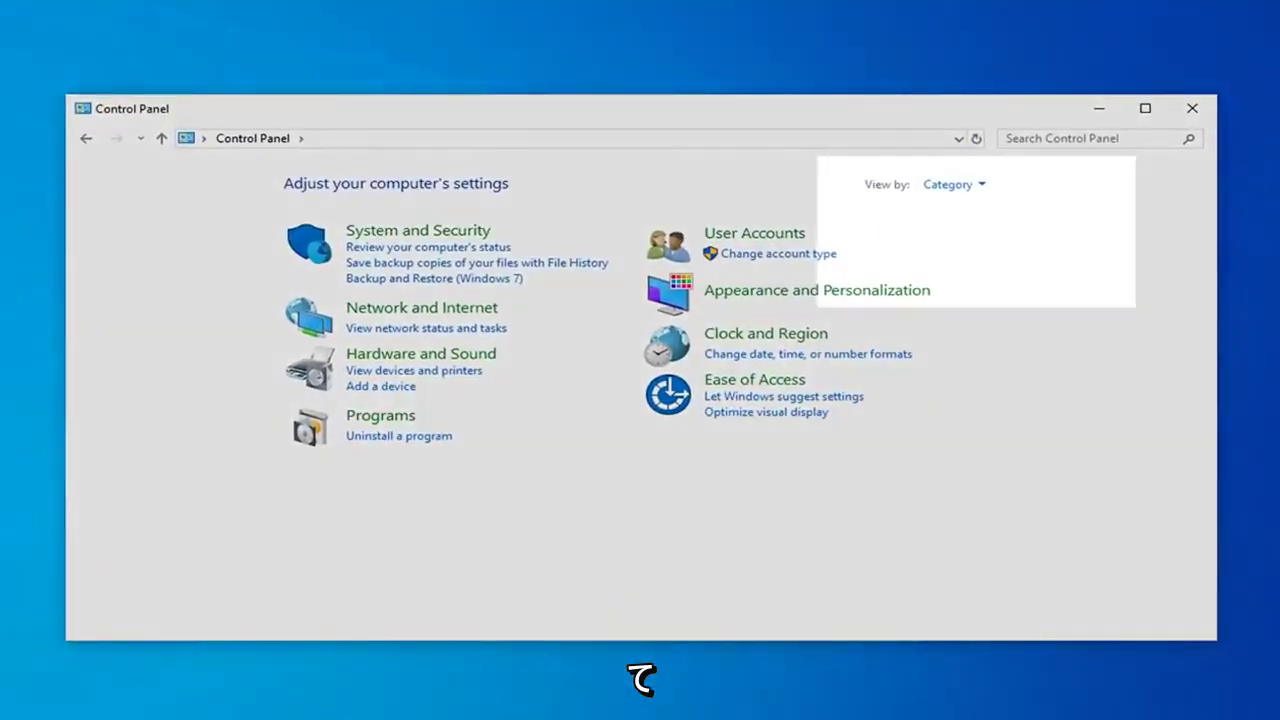
Step: Switch the Control Panel view to Large icons and open Indexing Options
{"action": "left_click", "coordinate": [955, 186]}
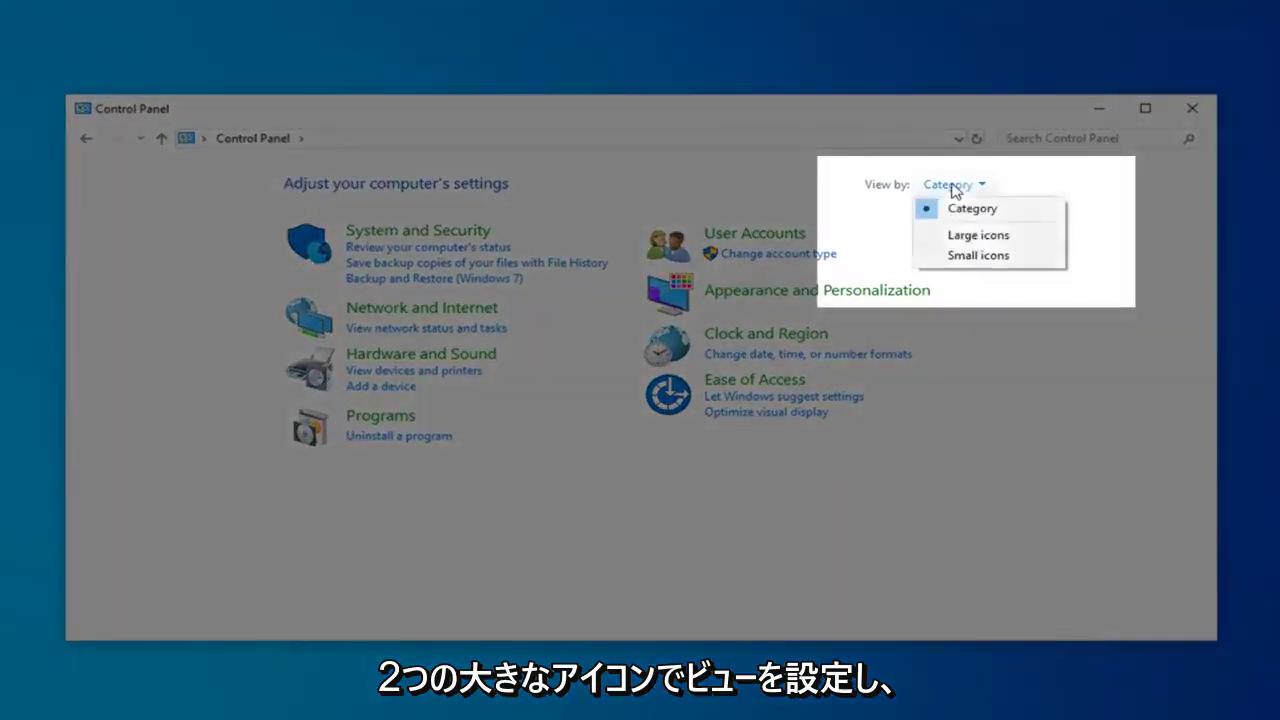
{"action": "left_click", "coordinate": [976, 238]}
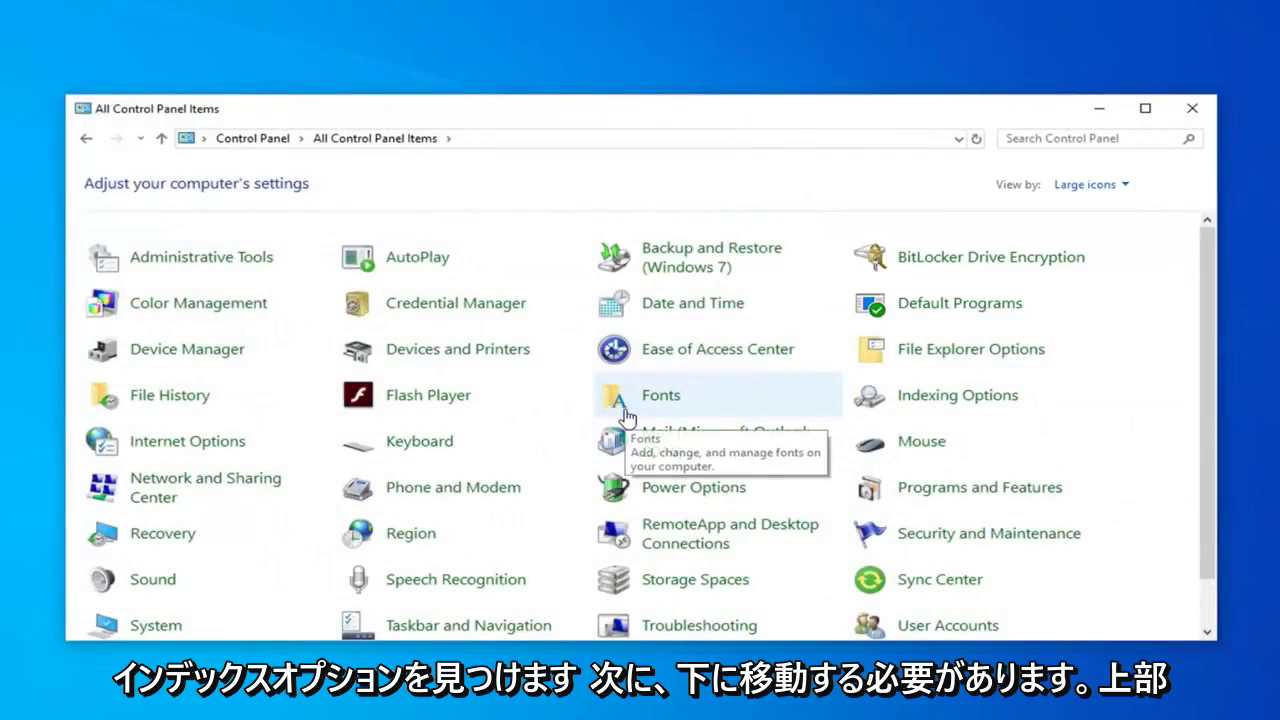
{"action": "left_click", "coordinate": [960, 398]}
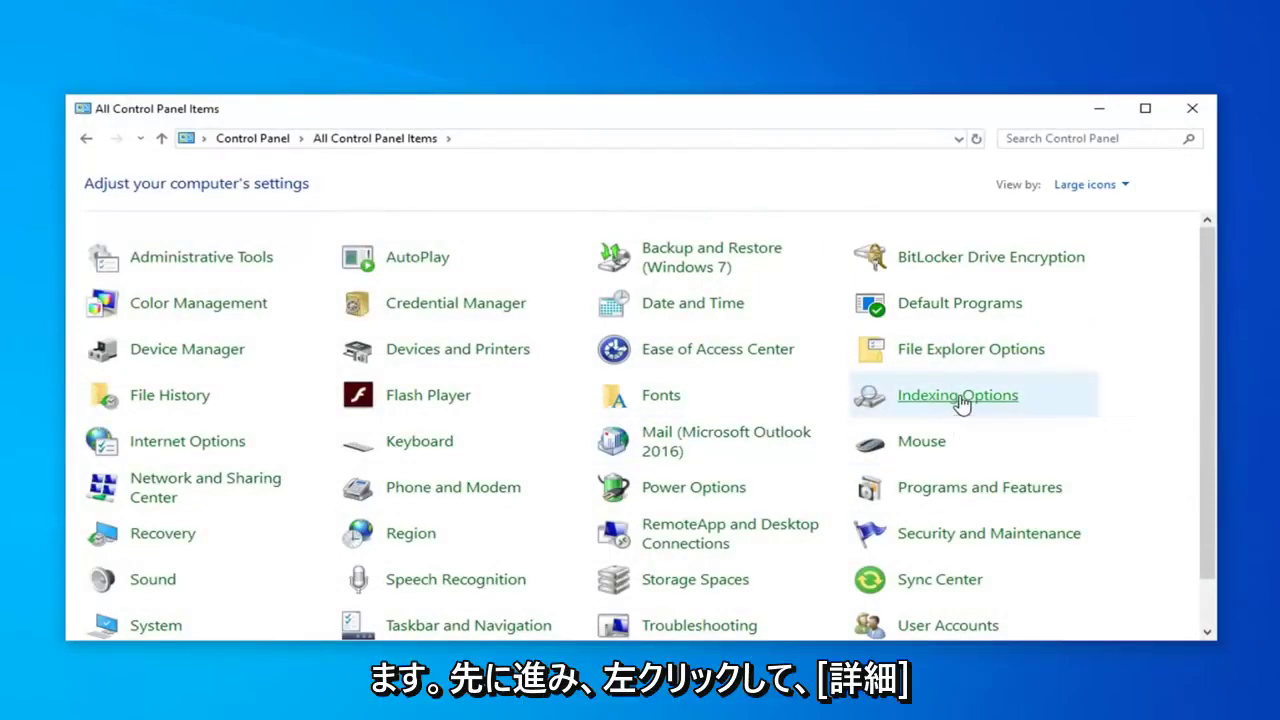
{"action": "left_click_drag", "start_coordinate": [372, 182], "coordinate": [553, 128]}
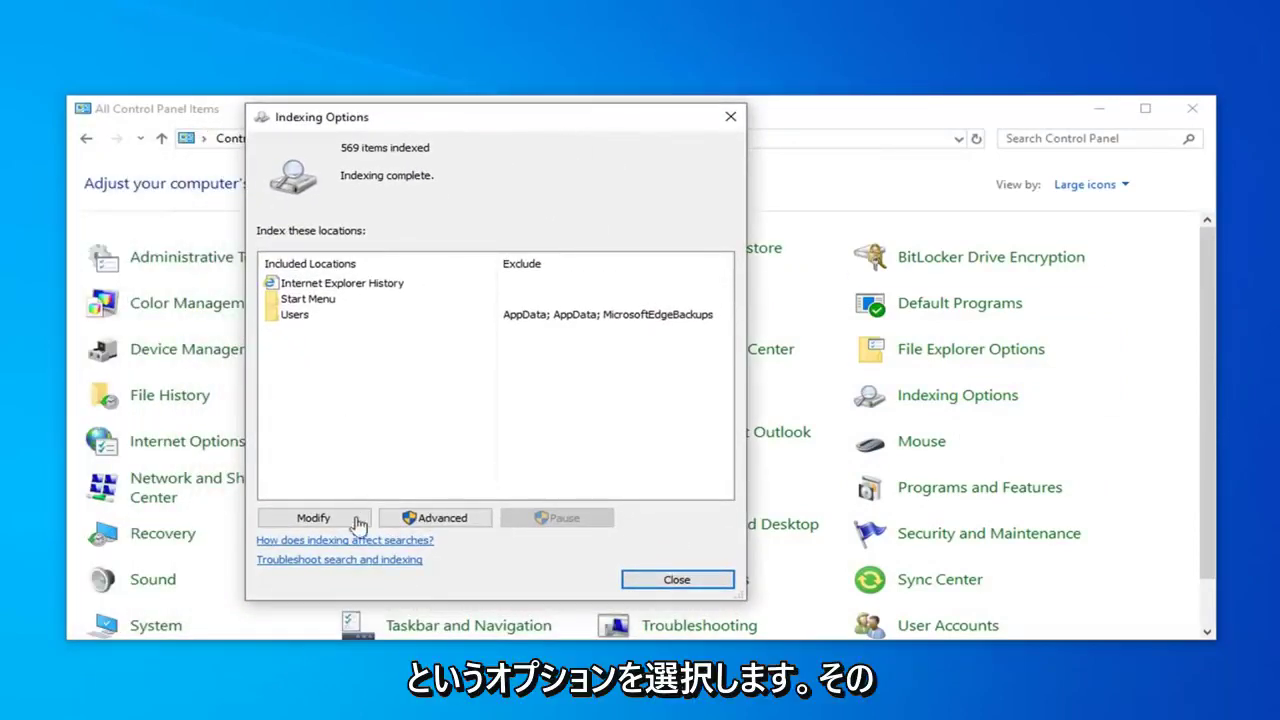
Step: Delete and rebuild the search index from the advanced indexing options, and close Indexing Options and Control Panel once indexing finishes
{"action": "left_click", "coordinate": [436, 520]}
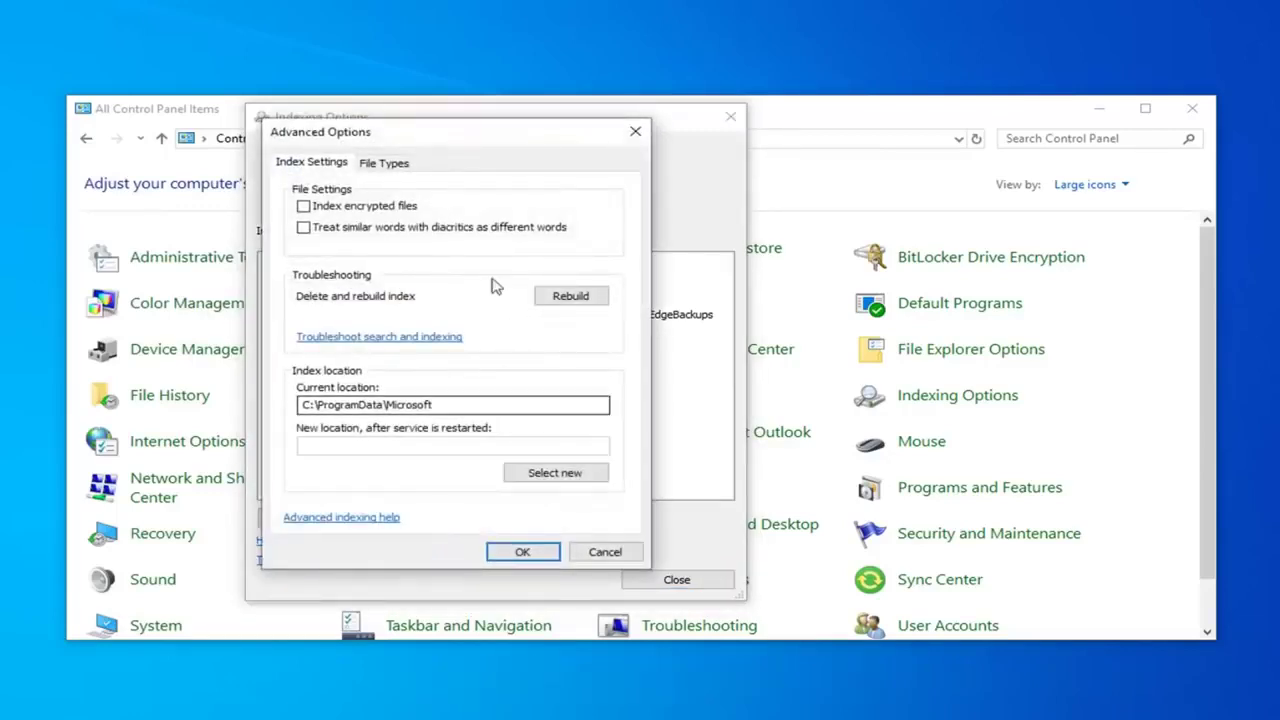
{"action": "left_click", "coordinate": [566, 304]}
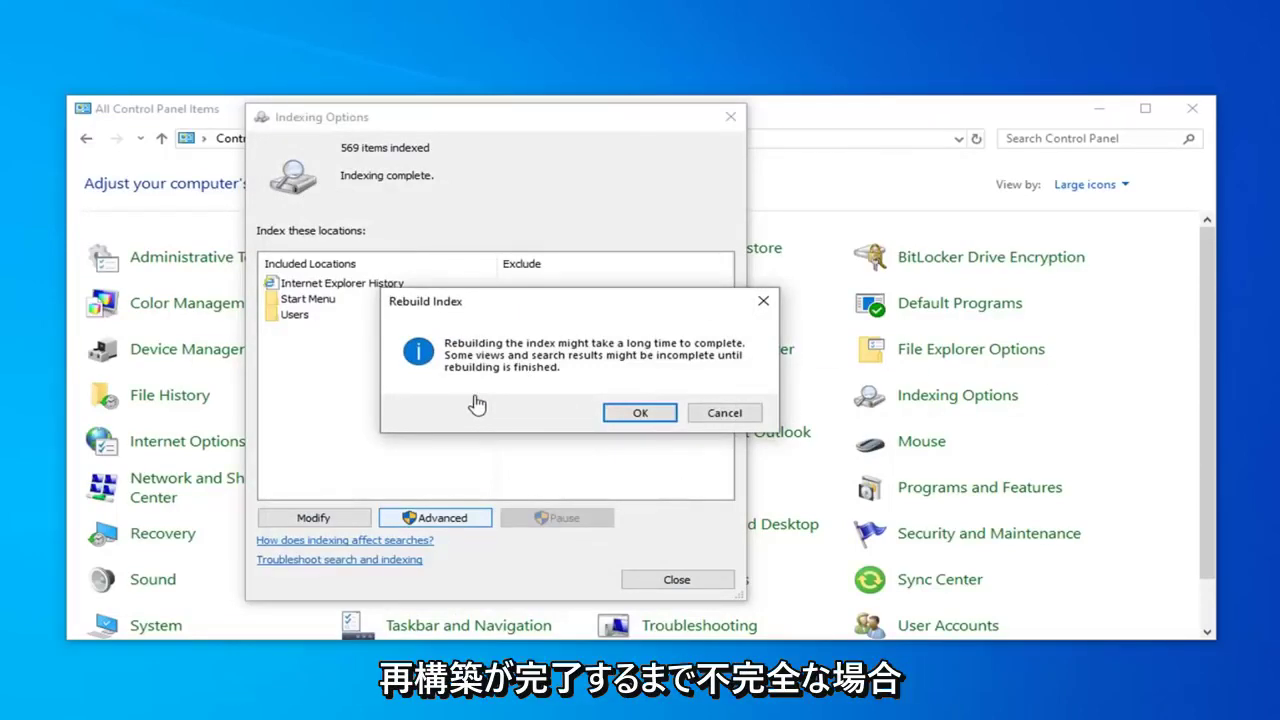
{"action": "left_click", "coordinate": [636, 414]}
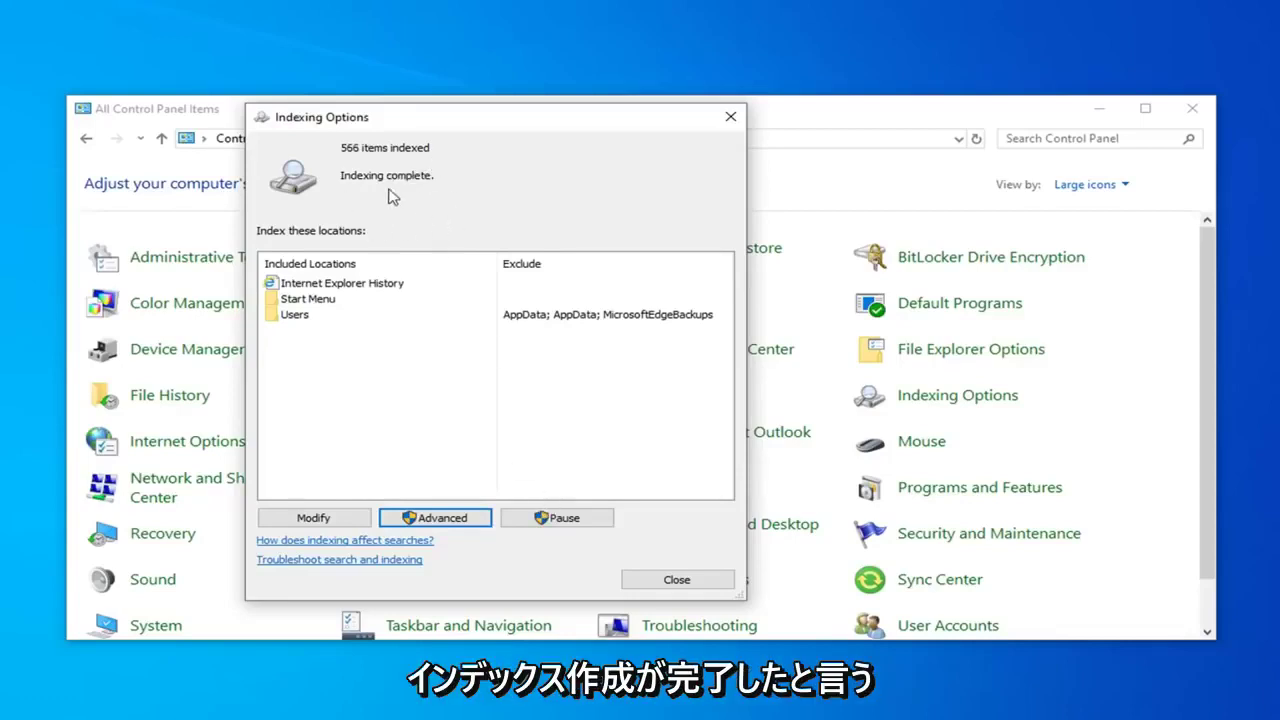
{"action": "left_click", "coordinate": [676, 580]}
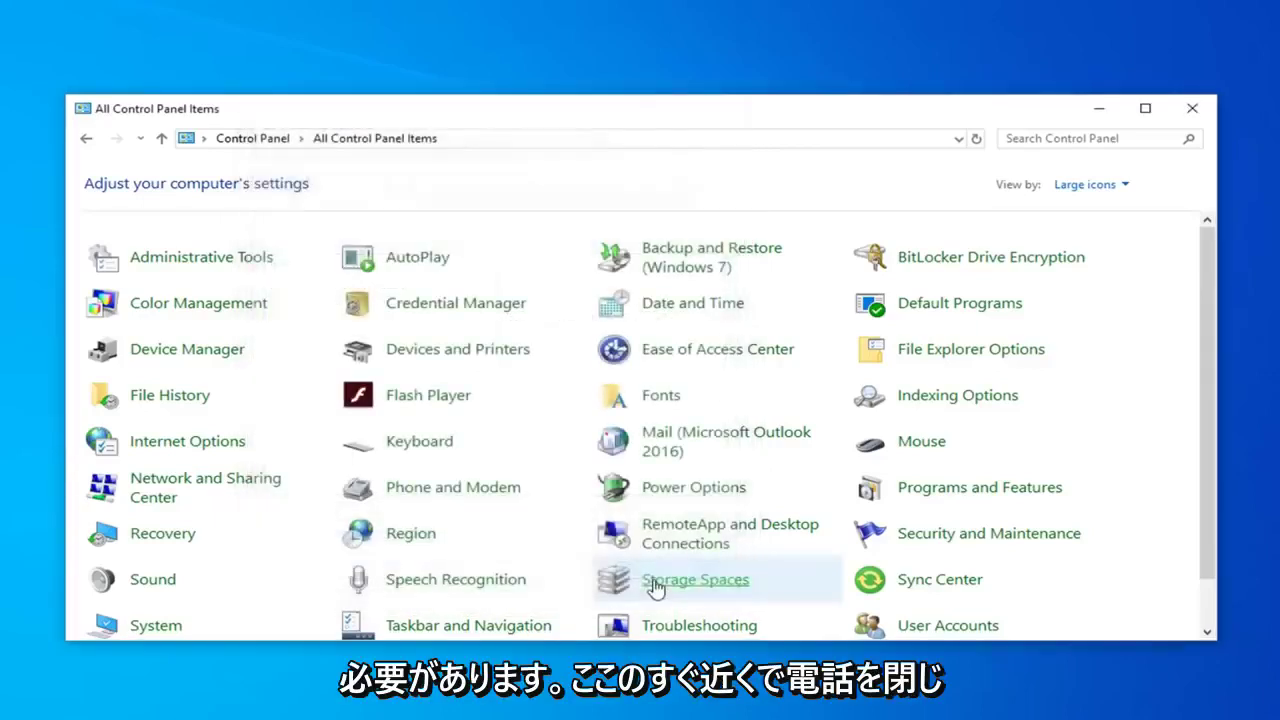
{"action": "left_click", "coordinate": [1192, 108]}
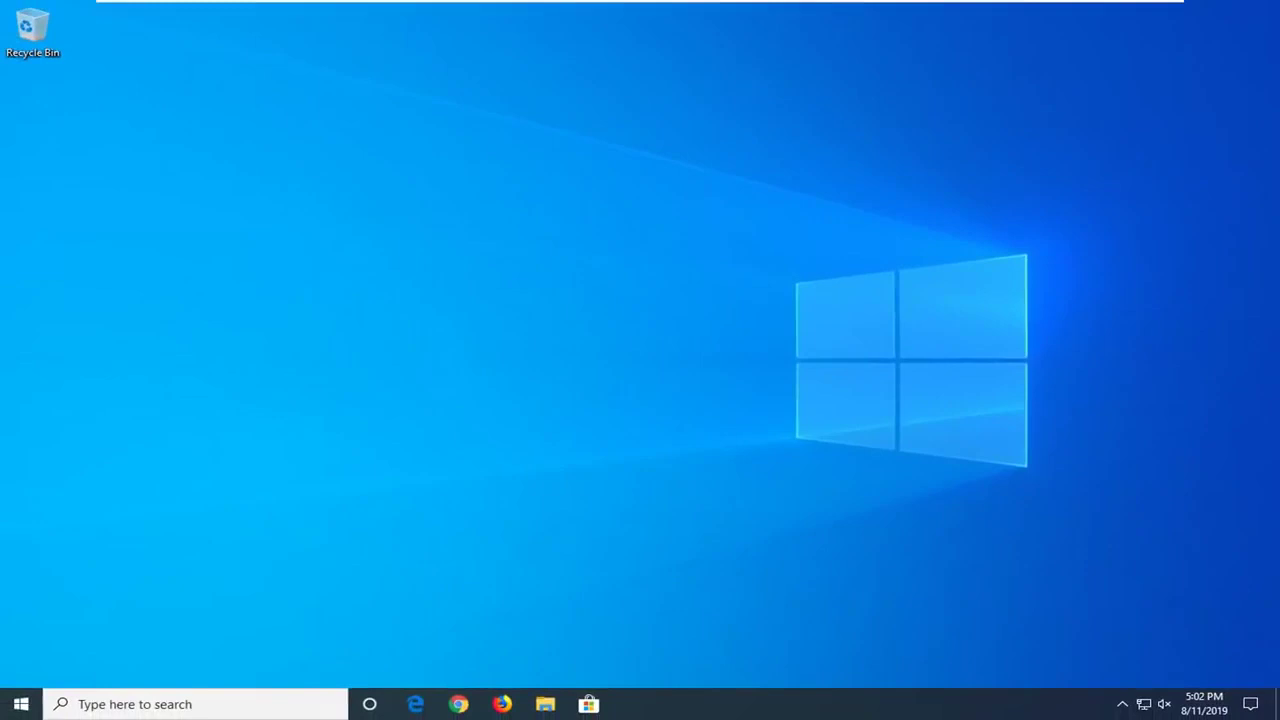
Step: Open Windows PowerShell with administrator rights, allow the elevation request, and move its window toward the middle of the desktop
{"action": "right_click", "coordinate": [9, 708]}
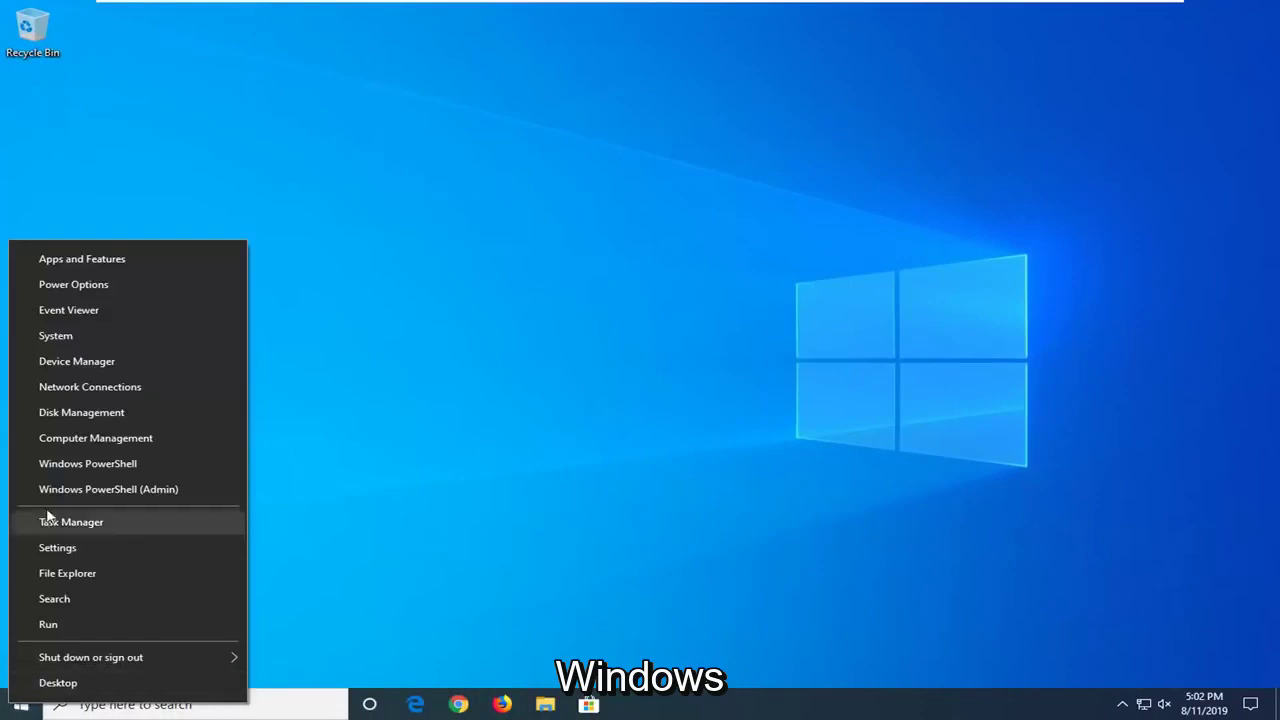
{"action": "left_click", "coordinate": [158, 491]}
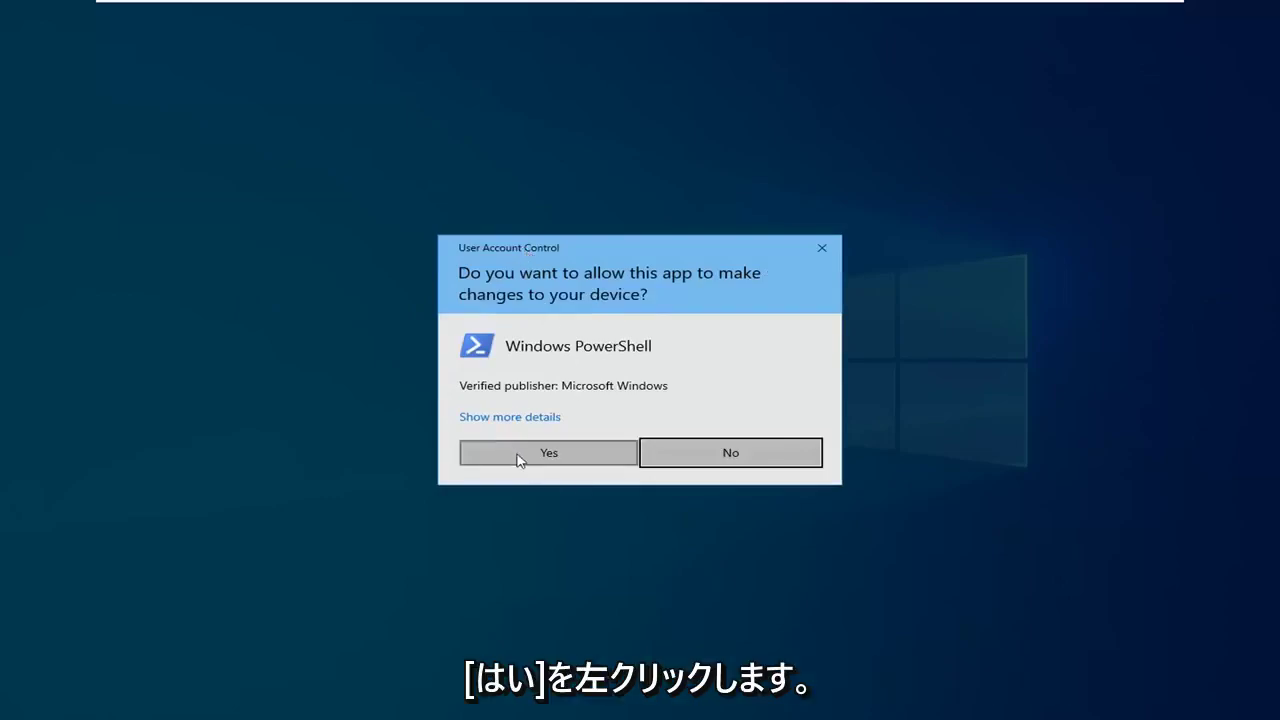
{"action": "left_click", "coordinate": [519, 455]}
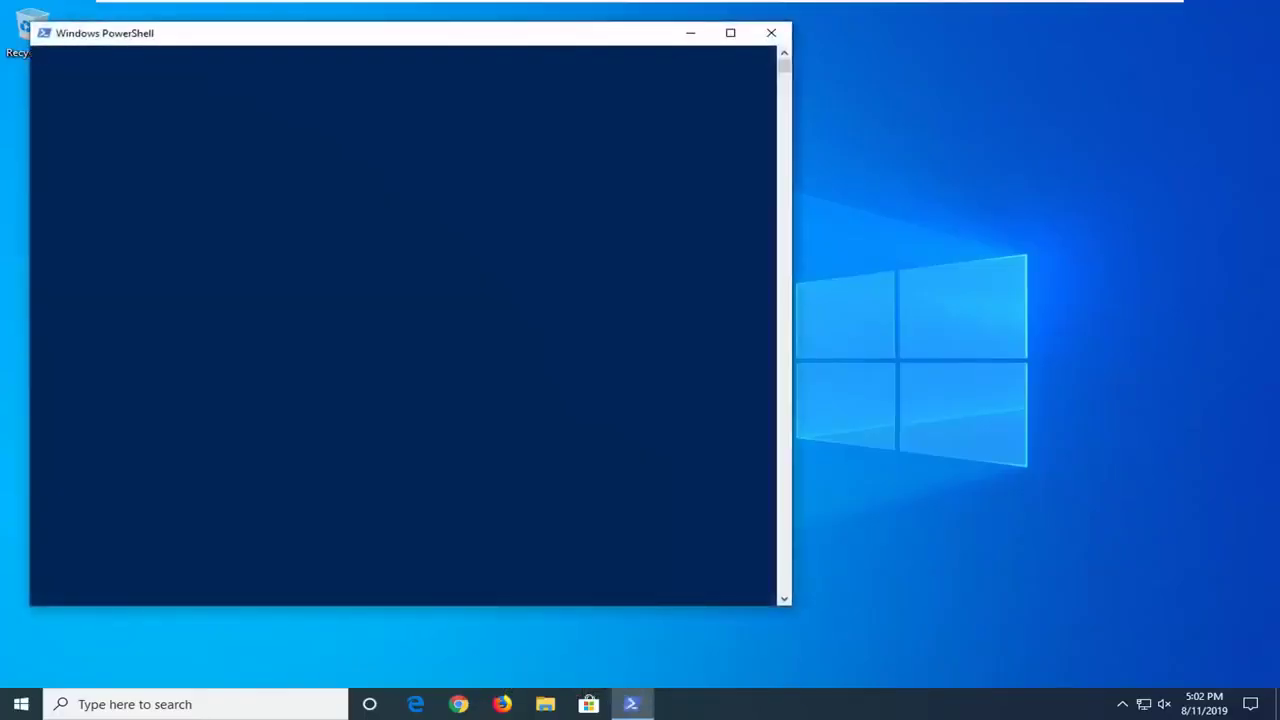
{"action": "left_click_drag", "start_coordinate": [409, 40], "coordinate": [600, 80]}
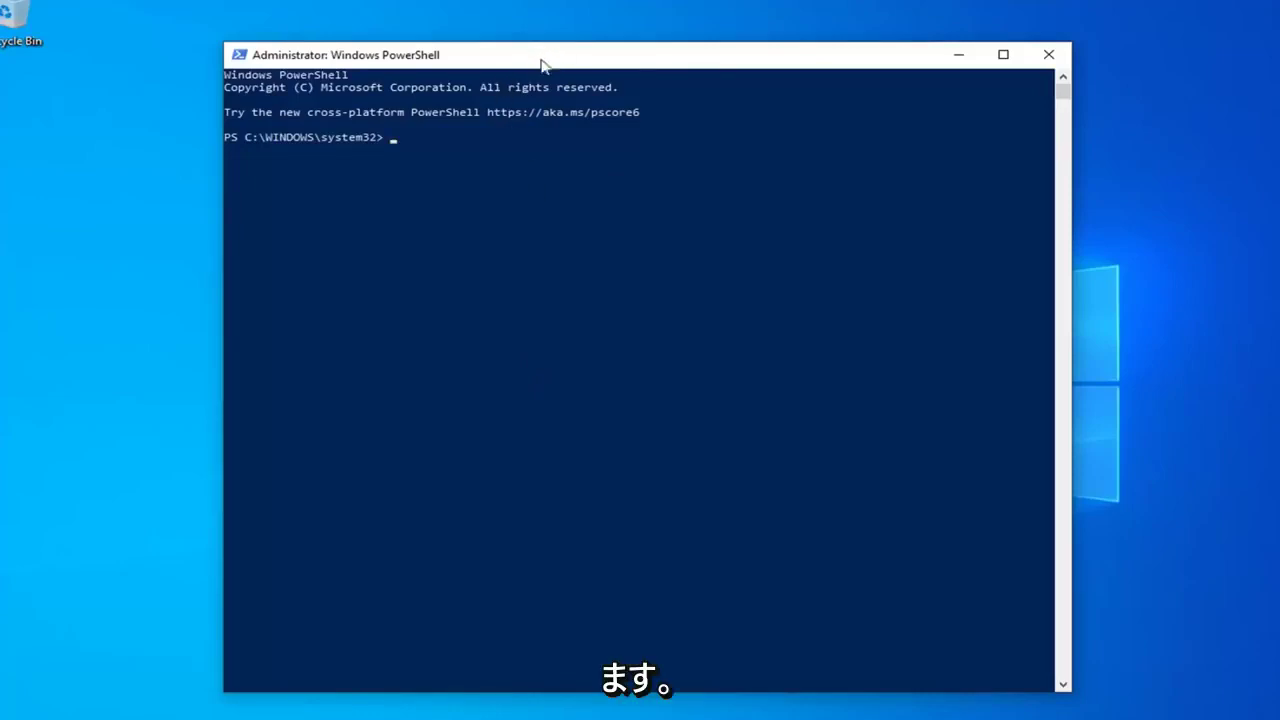
Step: Paste and run the command "PowerShell -ExecutionPolicy Unrestricted" in the elevated PowerShell window
{"action": "right_click", "coordinate": [702, 56]}
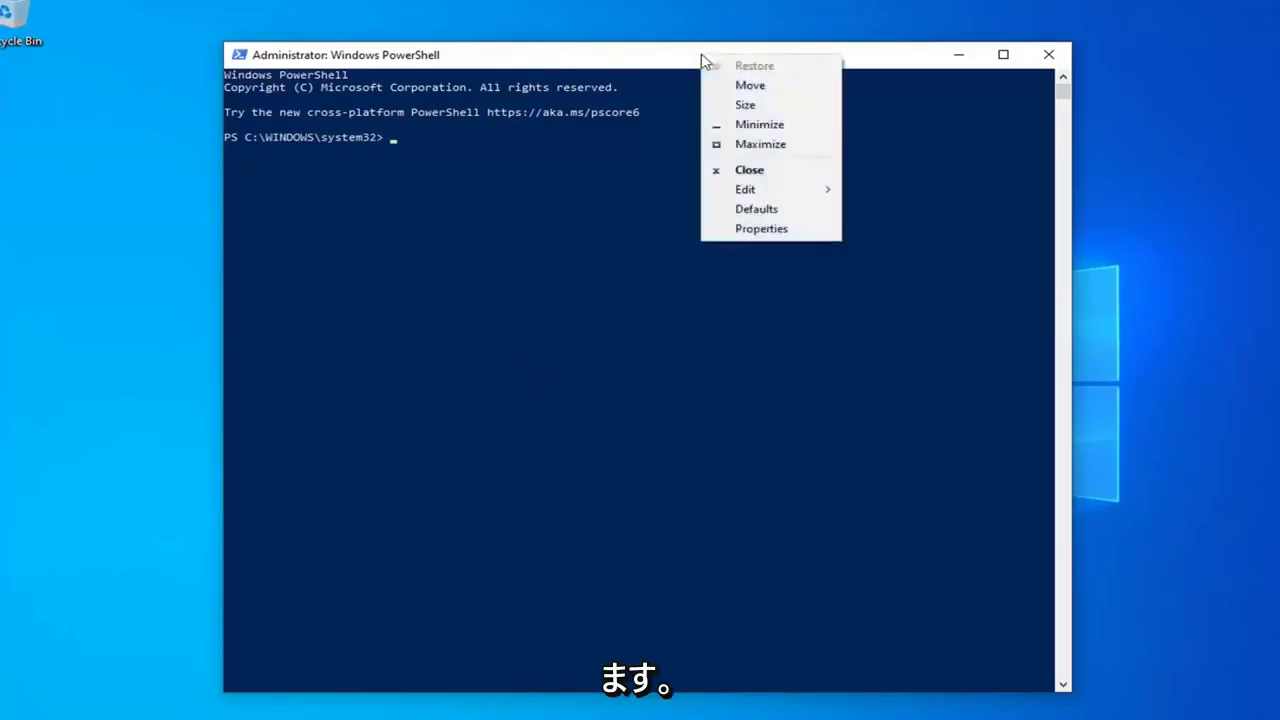
{"action": "mouse_move", "coordinate": [765, 190]}
{"action": "left_click", "coordinate": [871, 224]}
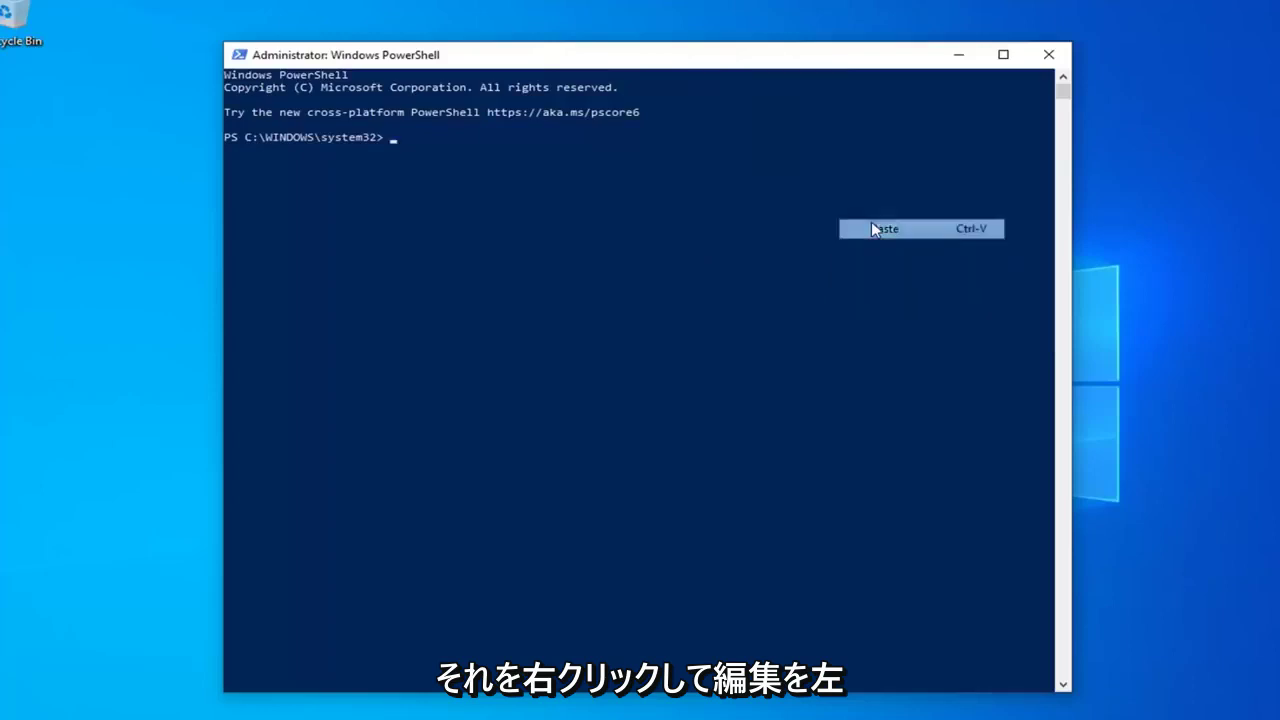
{"action": "key", "text": "Return"}
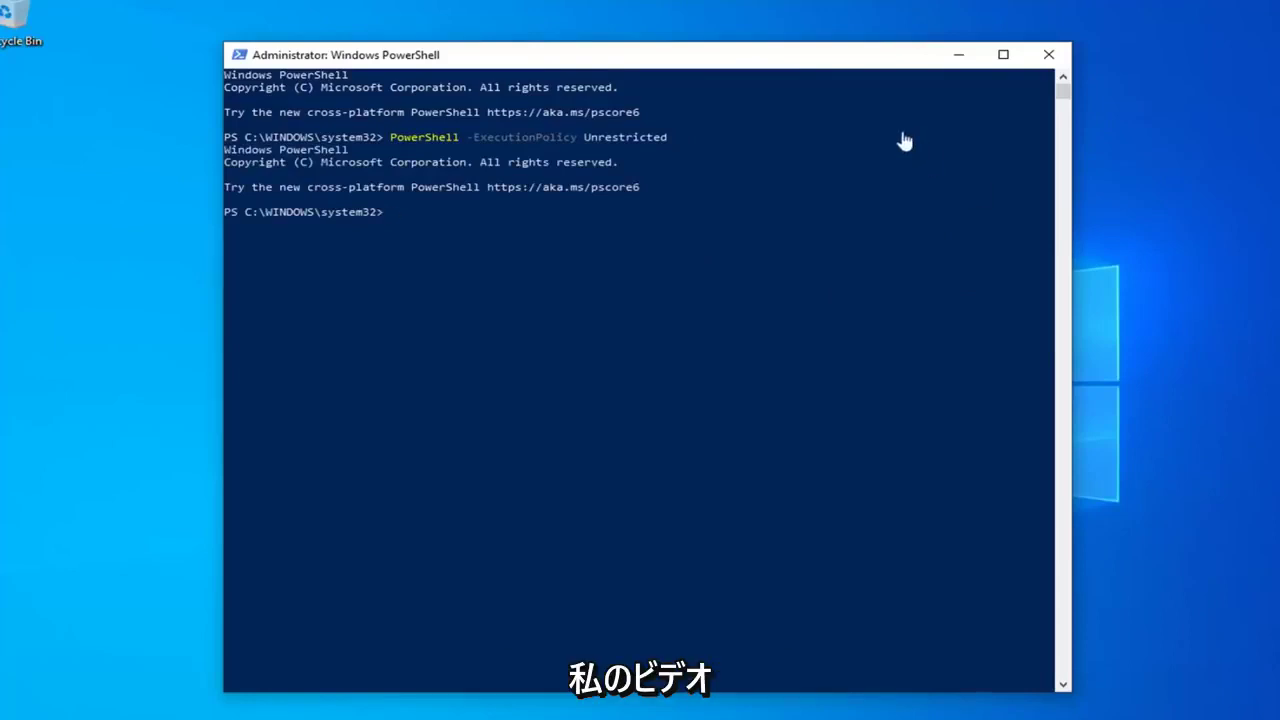
Step: Paste the command: Get-AppXPackage -AllUsers |Where-Object {$_.InstallLocation -like "*SystemApps*"} | Foreach {Add-AppxPackage -DisableDevelopmentMode -Register "$($_.InstallLocation)\AppXManifest.xml"}
{"action": "right_click", "coordinate": [558, 55]}
{"action": "mouse_move", "coordinate": [690, 188]}
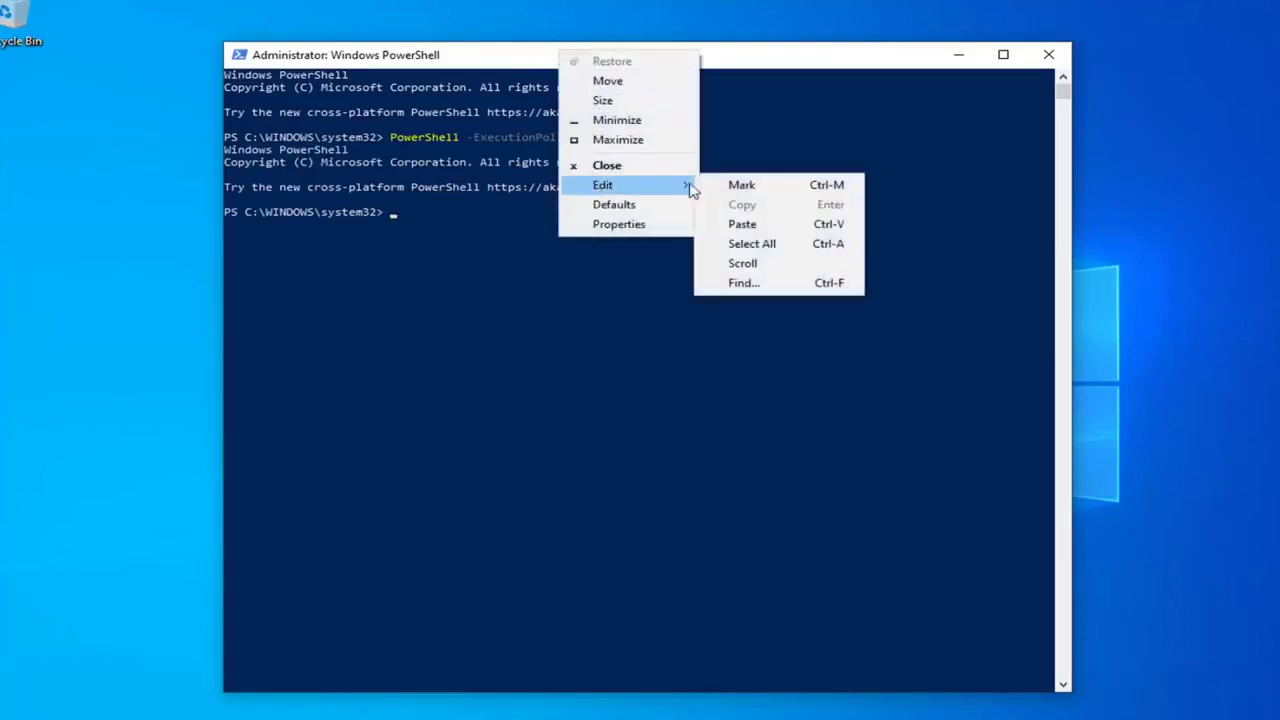
{"action": "left_click", "coordinate": [742, 224]}
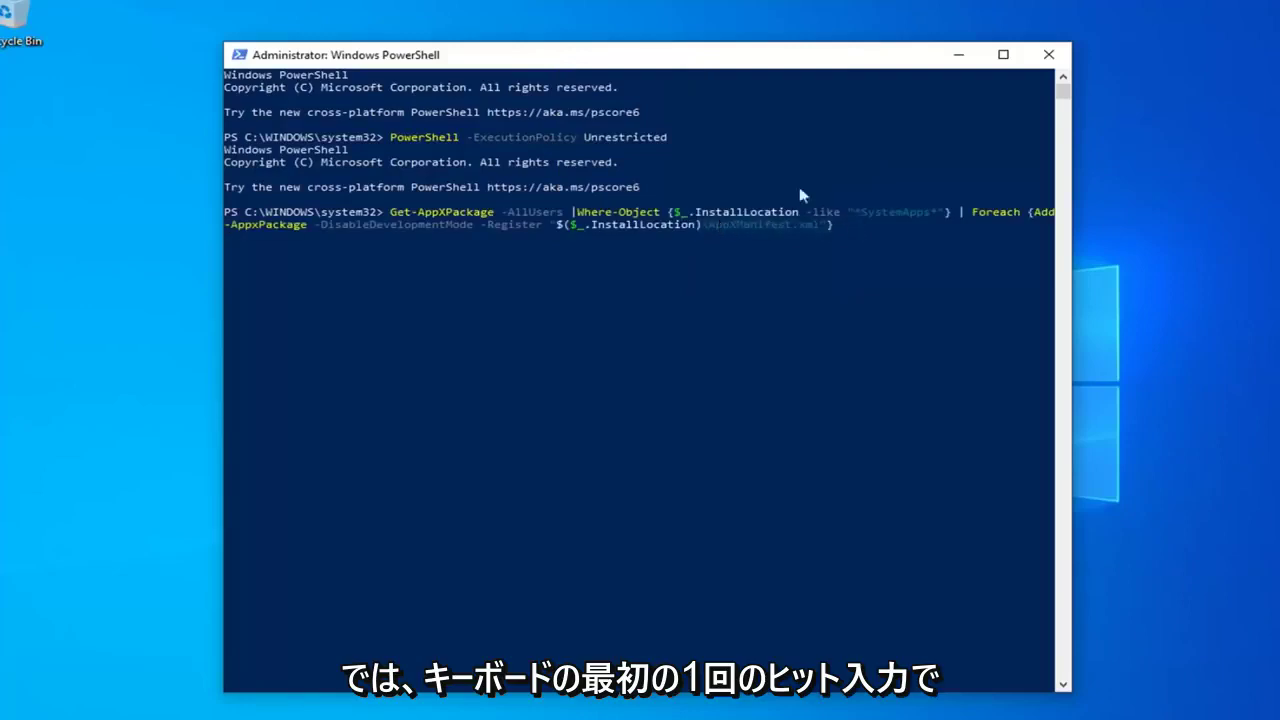